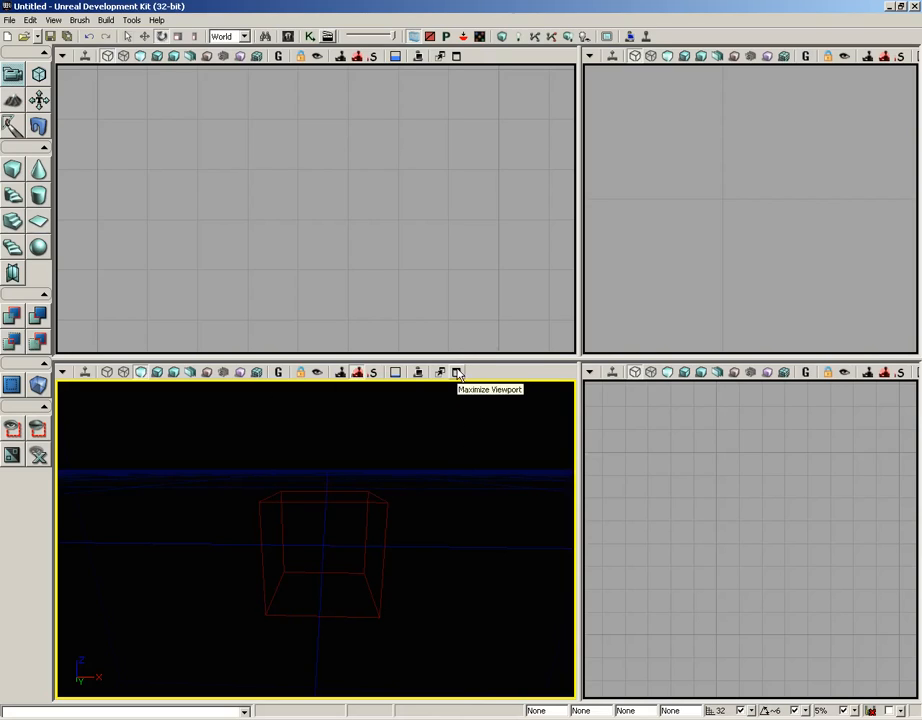
Step: Maximize the perspective viewport and create a solid cube from the builder brush with CSG Add, shown in Unlit view
left_click(457, 373)
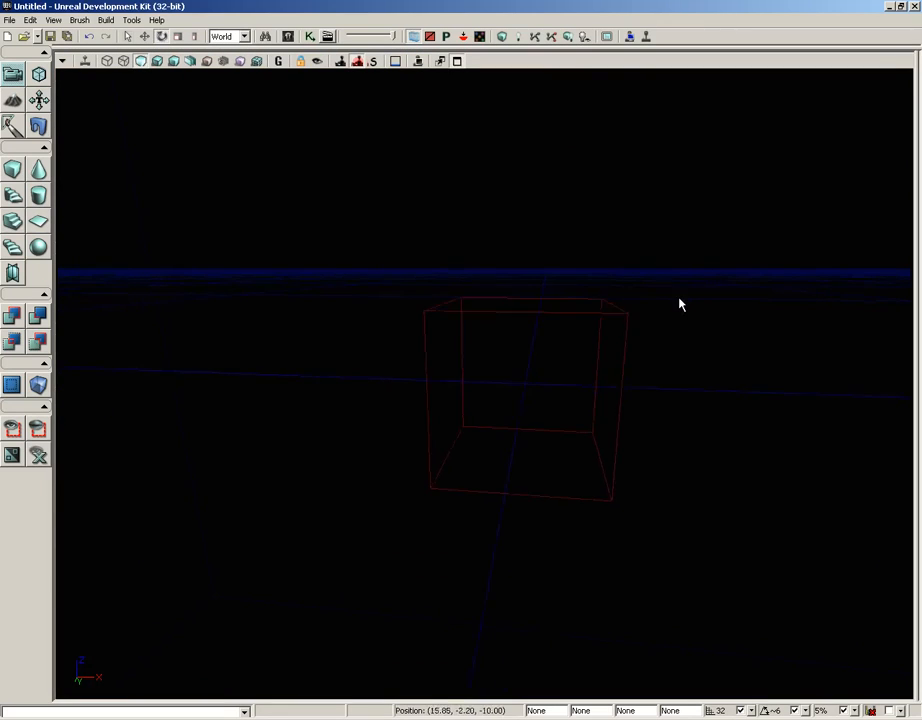
left_click_drag(679, 304, 792, 259)
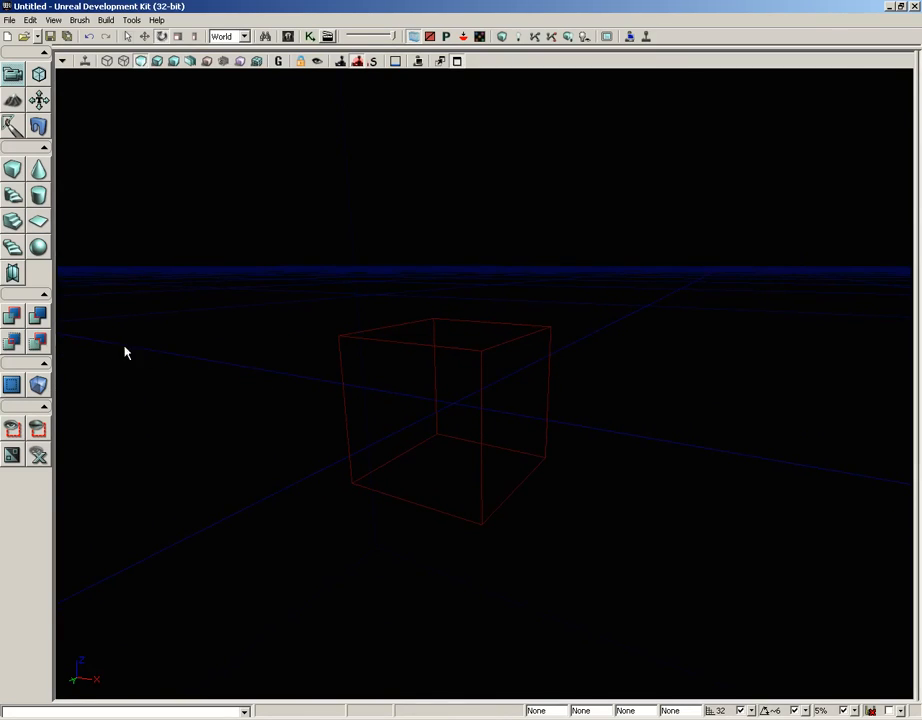
left_click(13, 317)
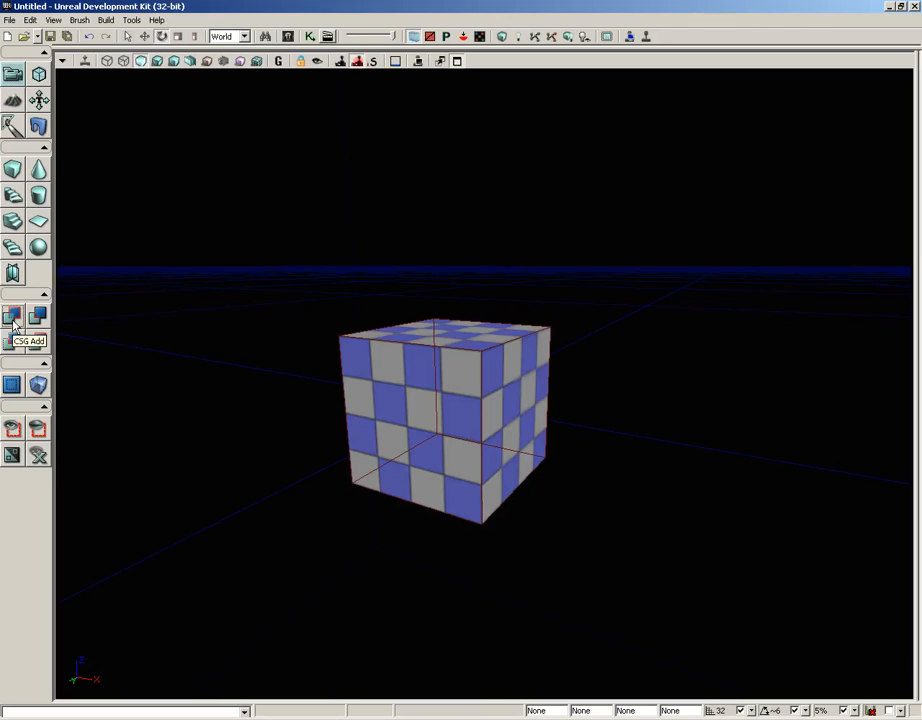
left_click(141, 62)
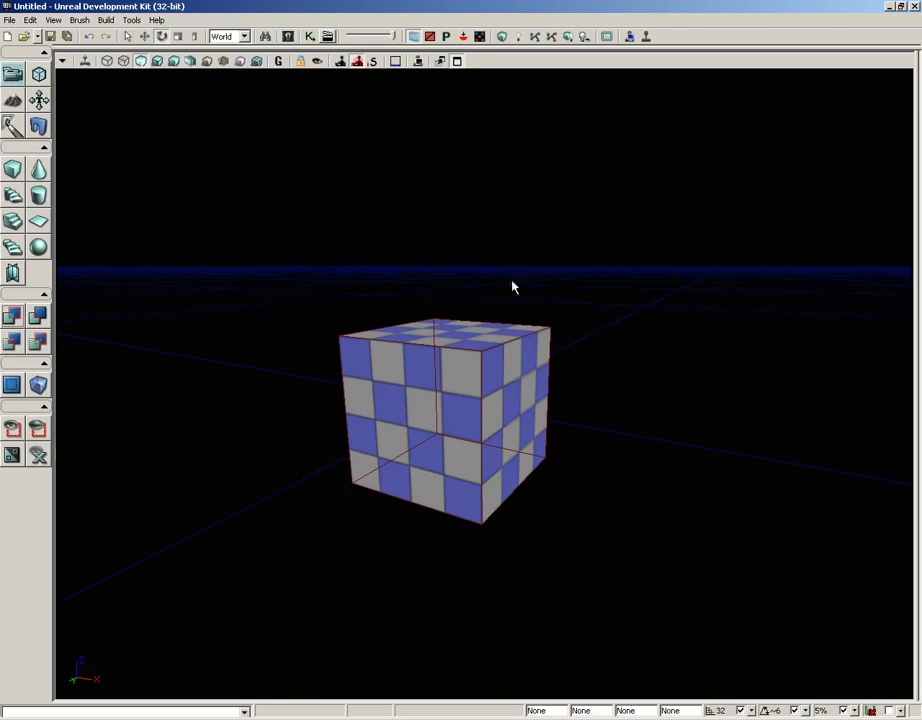
Step: Translate the builder brush about half a cube width along positive X and half a cube height upward along Z
left_click(418, 319)
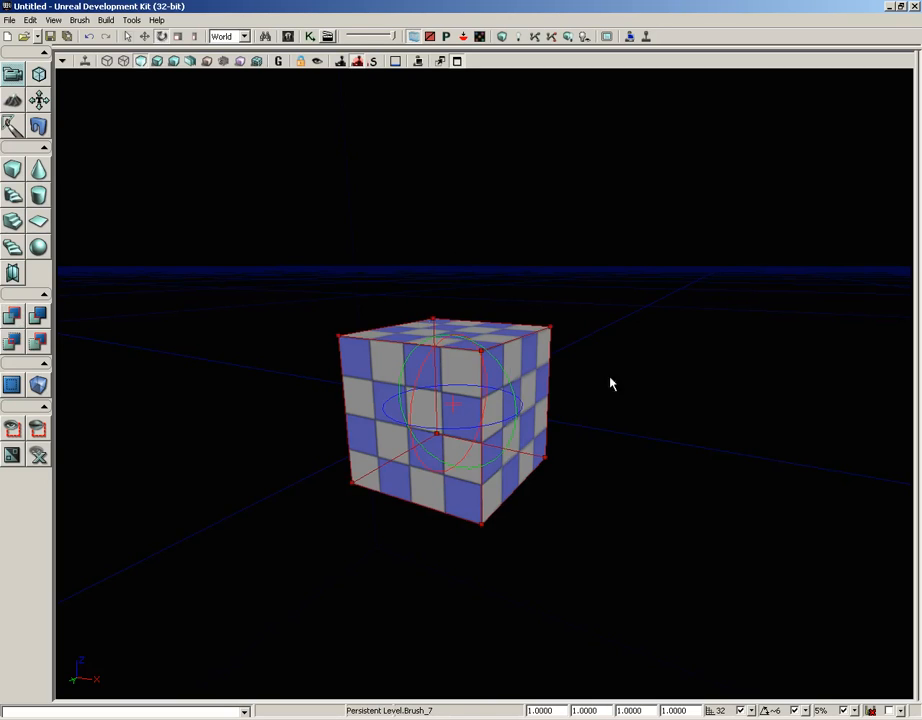
left_click_drag(610, 377, 597, 429)
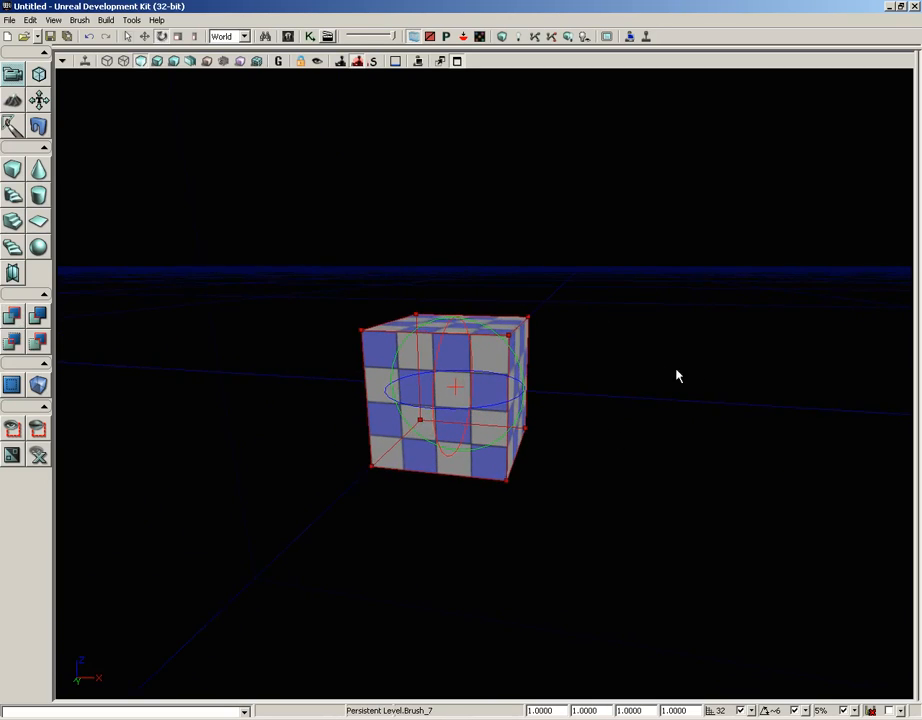
key("space")
key("space")
key("space")
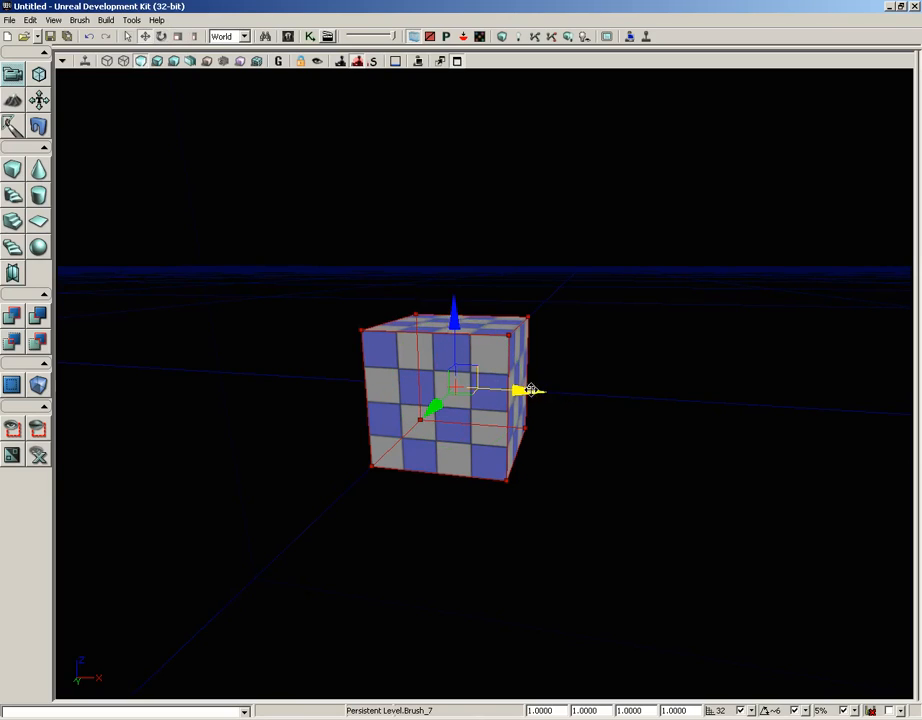
left_click_drag(541, 391, 589, 393)
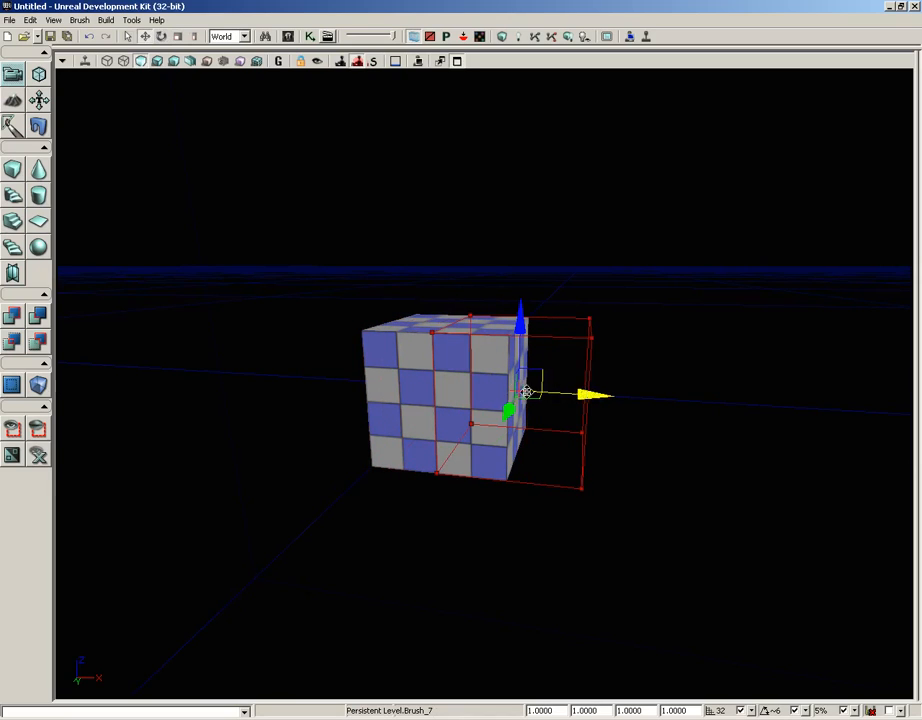
left_click_drag(522, 319, 522, 238)
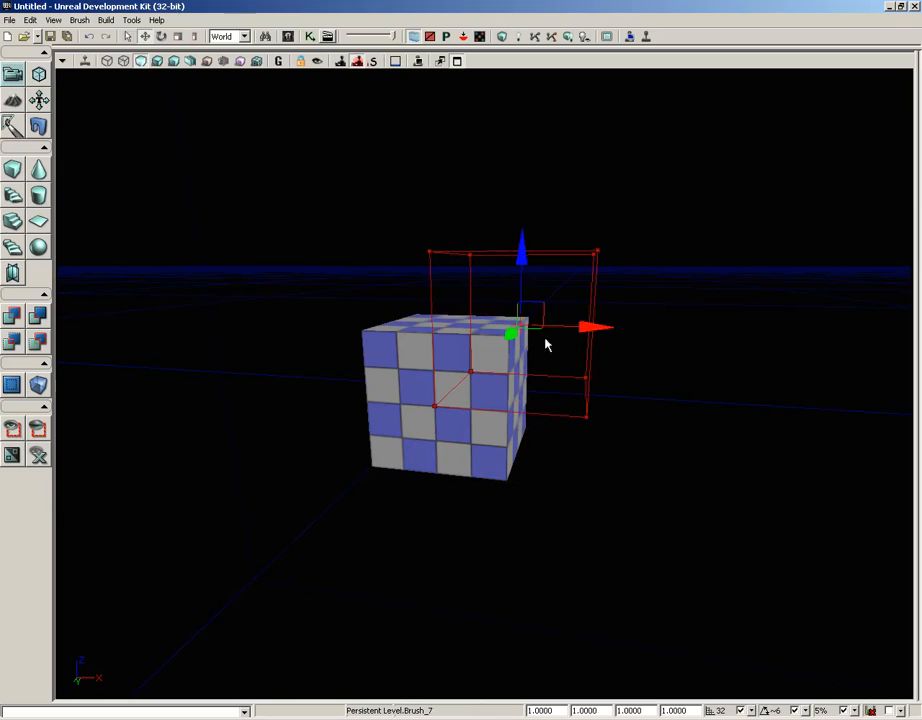
Step: Carve the overlapping upper corner out of the cube with CSG Subtract using the offset builder brush
middle_click_drag(698, 394, 669, 388)
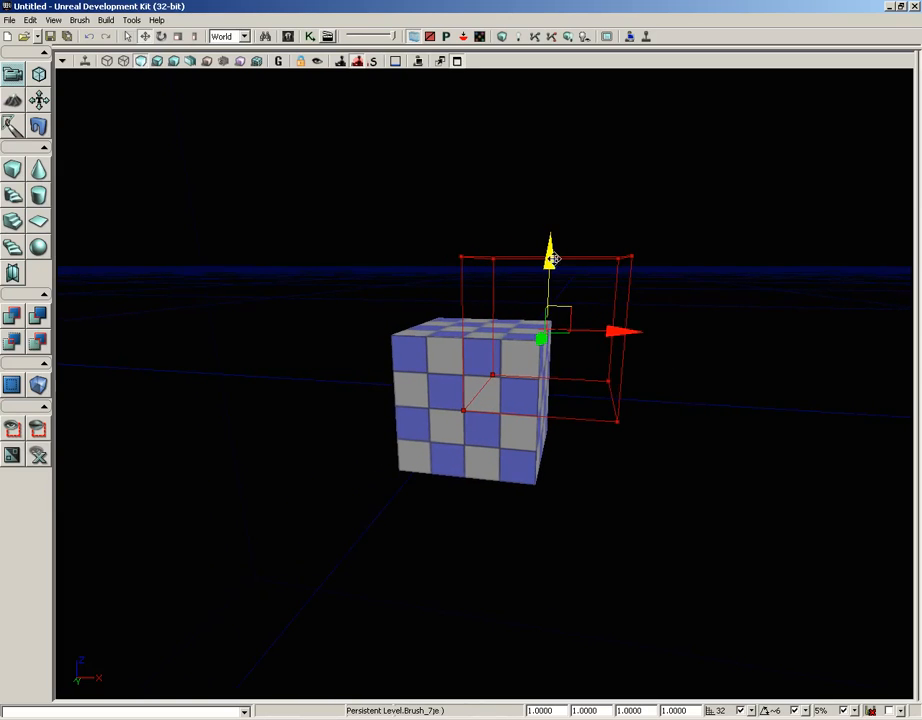
mouse_move(552, 257)
left_mouse_down()
mouse_move(552, 247)
mouse_move(552, 257)
left_mouse_up()
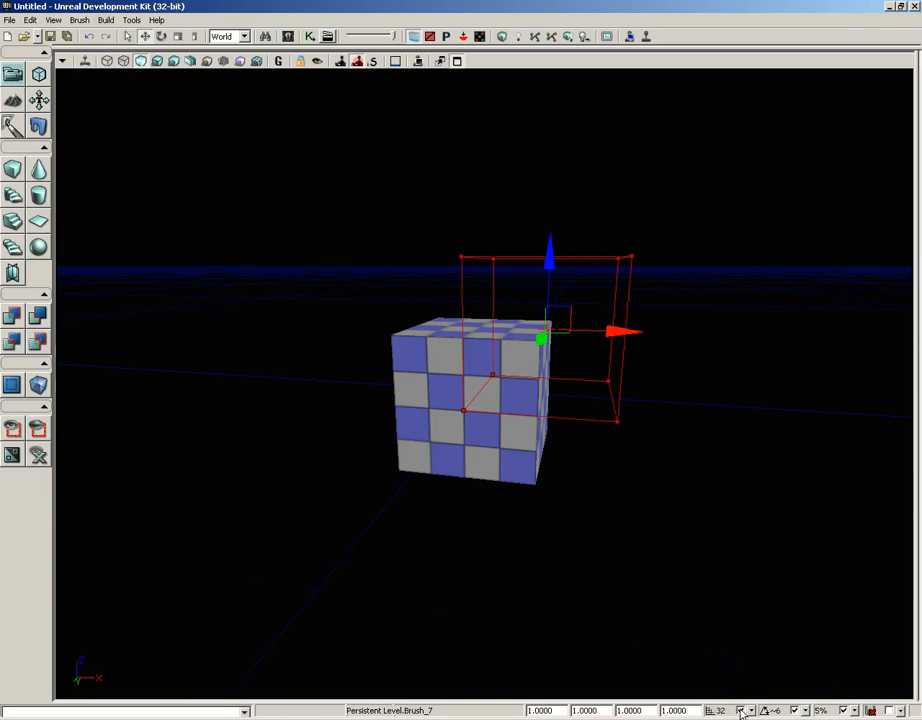
mouse_move(675, 473)
left_mouse_down()
mouse_move(751, 461)
mouse_move(716, 462)
left_mouse_up()
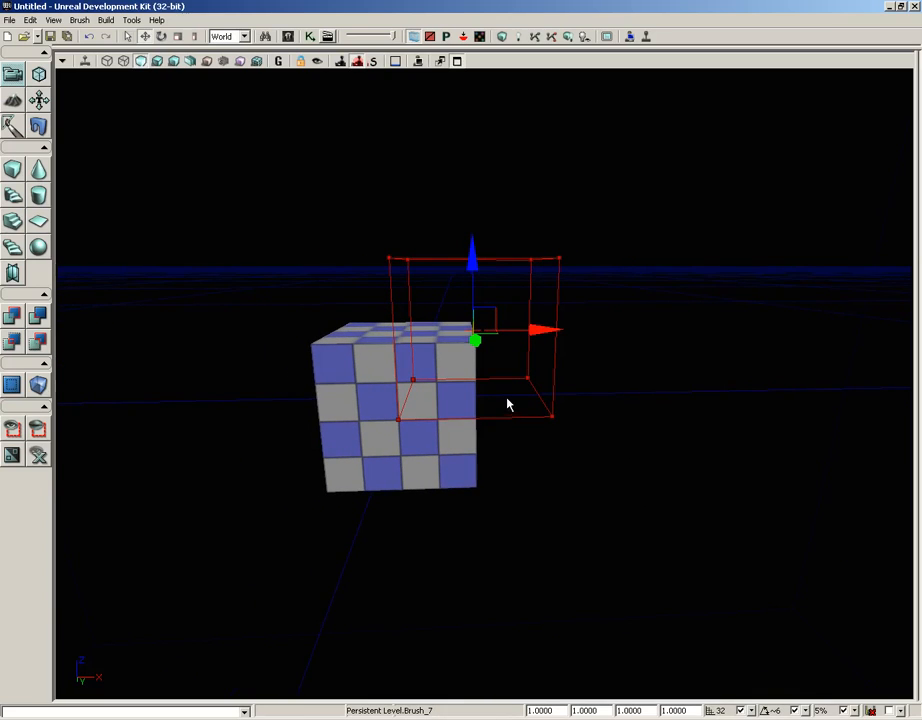
mouse_move(711, 388)
middle_mouse_down()
mouse_move(672, 380)
mouse_move(670, 392)
middle_mouse_up()
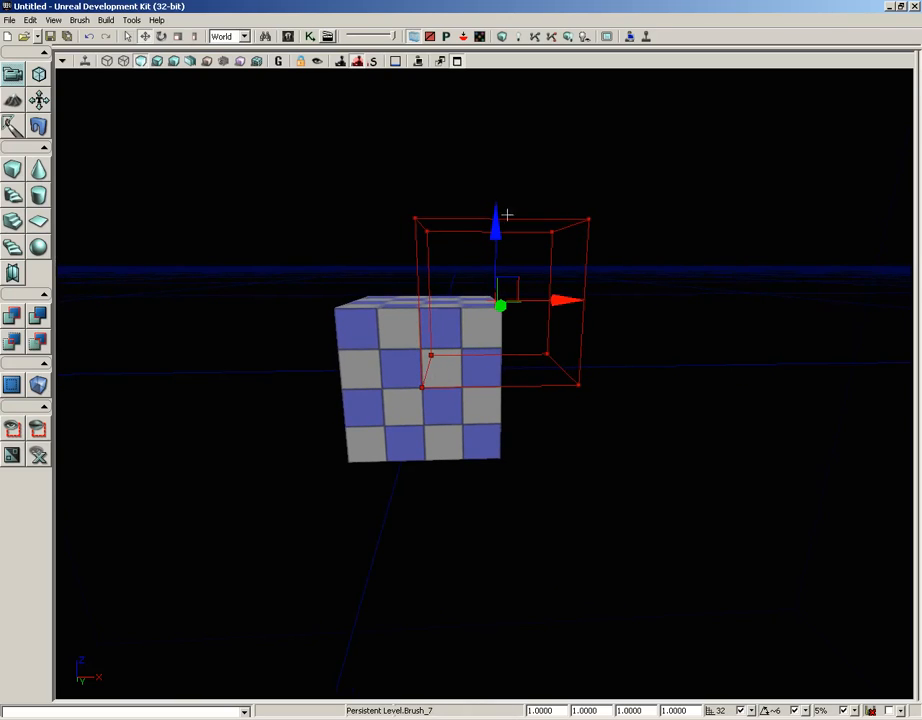
left_click(36, 318)
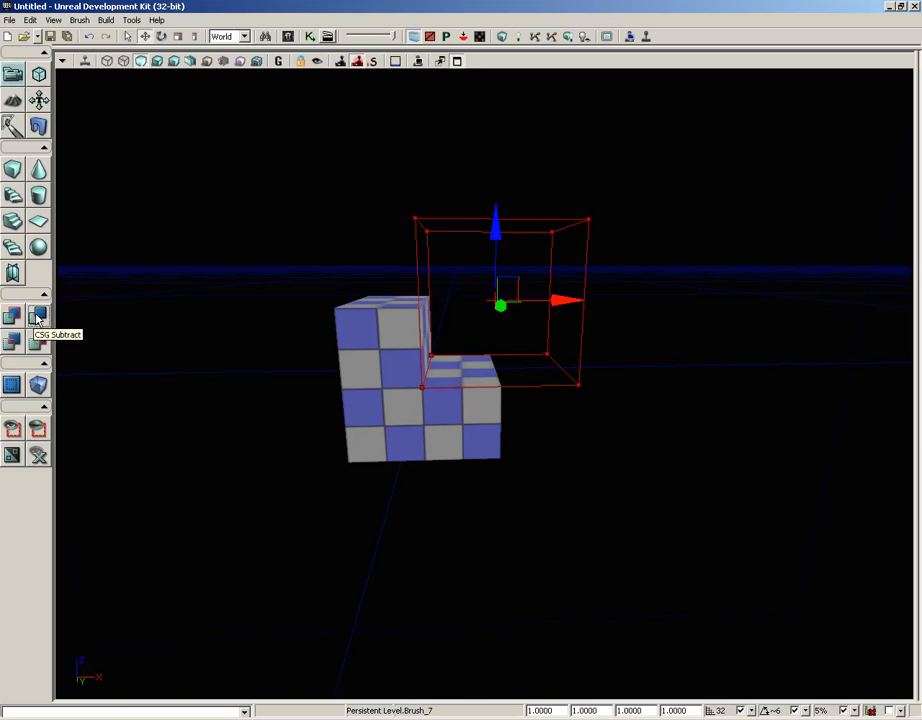
left_click_drag(255, 259, 312, 257)
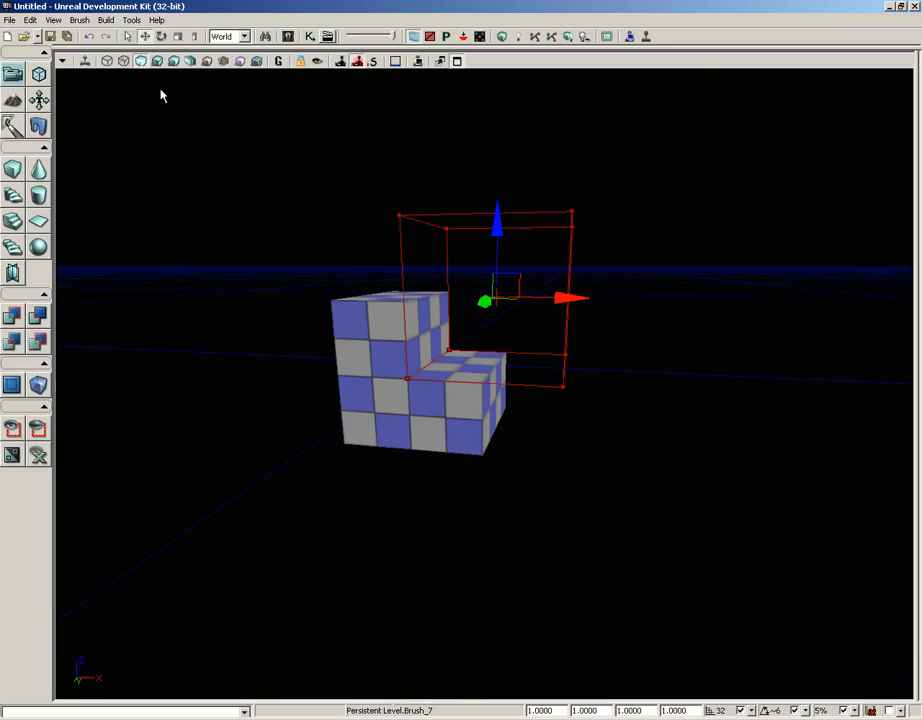
Step: Show the level in wireframe and move the red builder brush far along positive X, clear of the other brushes
left_click(108, 62)
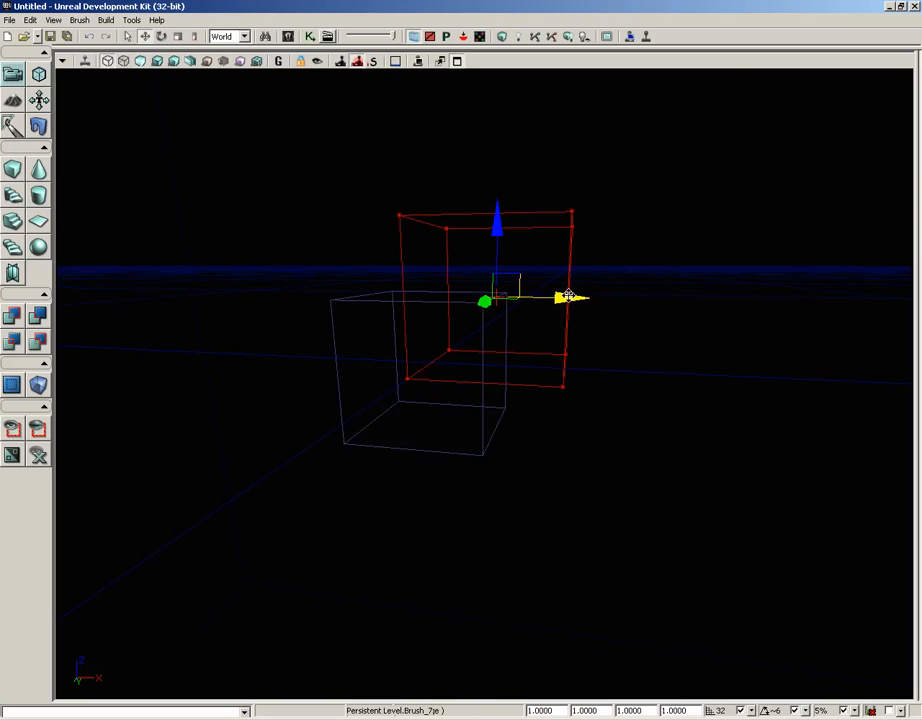
left_click_drag(568, 296, 913, 296)
mouse_move(557, 433)
left_mouse_down()
mouse_move(562, 362)
mouse_move(562, 437)
left_mouse_up()
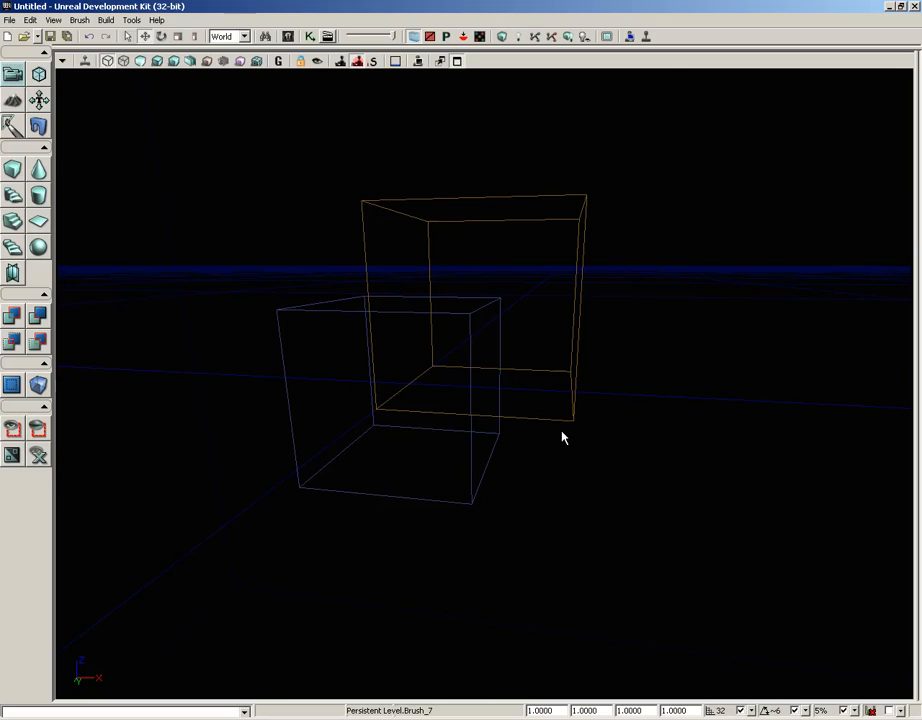
Step: Select the additive and then the subtractive brush, examine the carved cube in Unlit view, and clear the selection
left_click(302, 310)
left_click(580, 292)
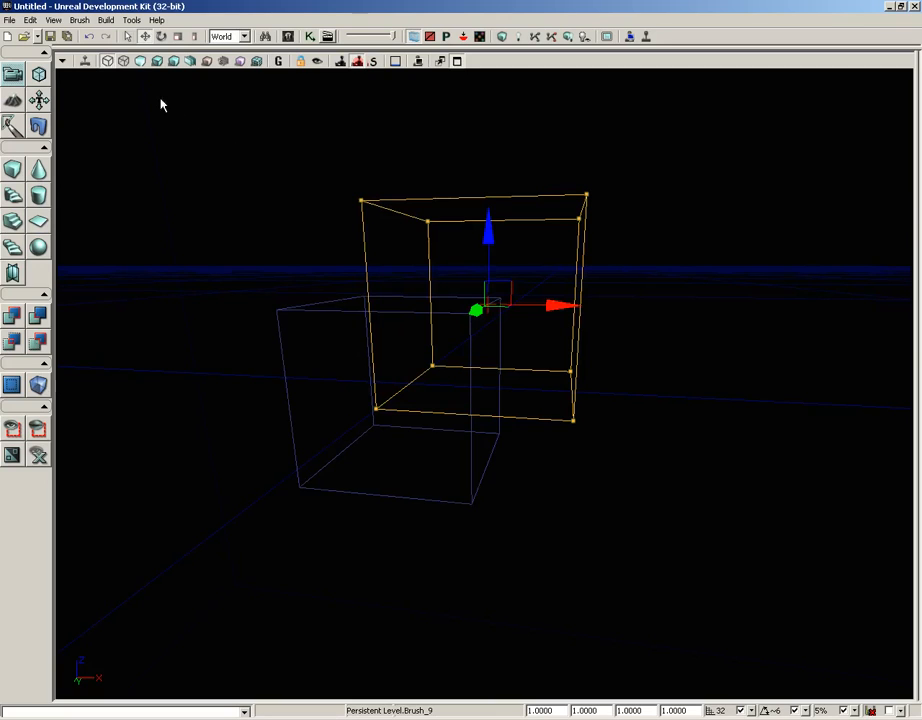
left_click(141, 61)
middle_click_drag(266, 241, 206, 251)
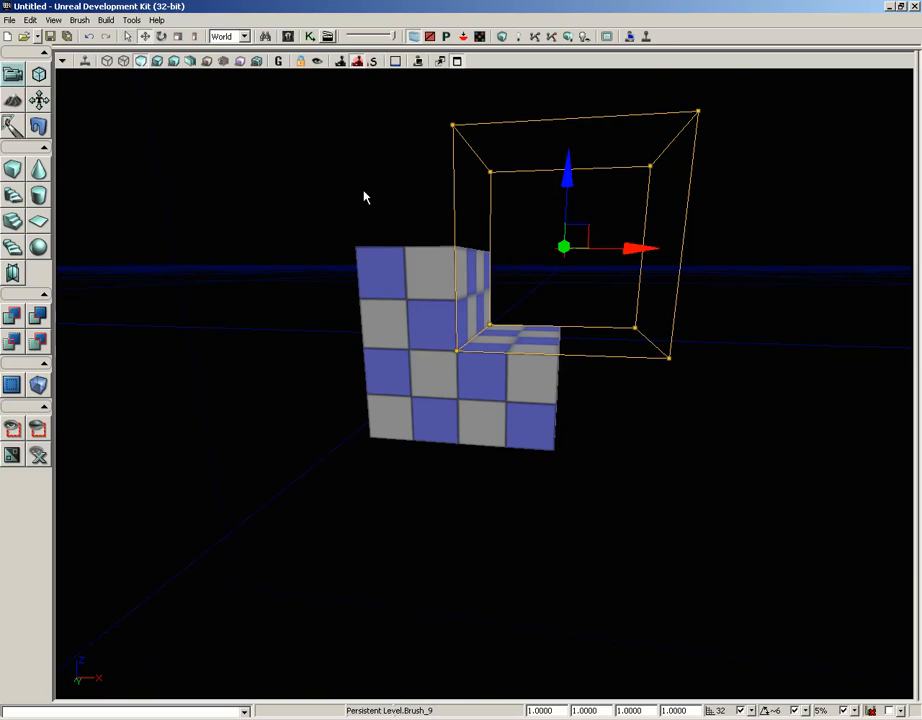
left_click(740, 256)
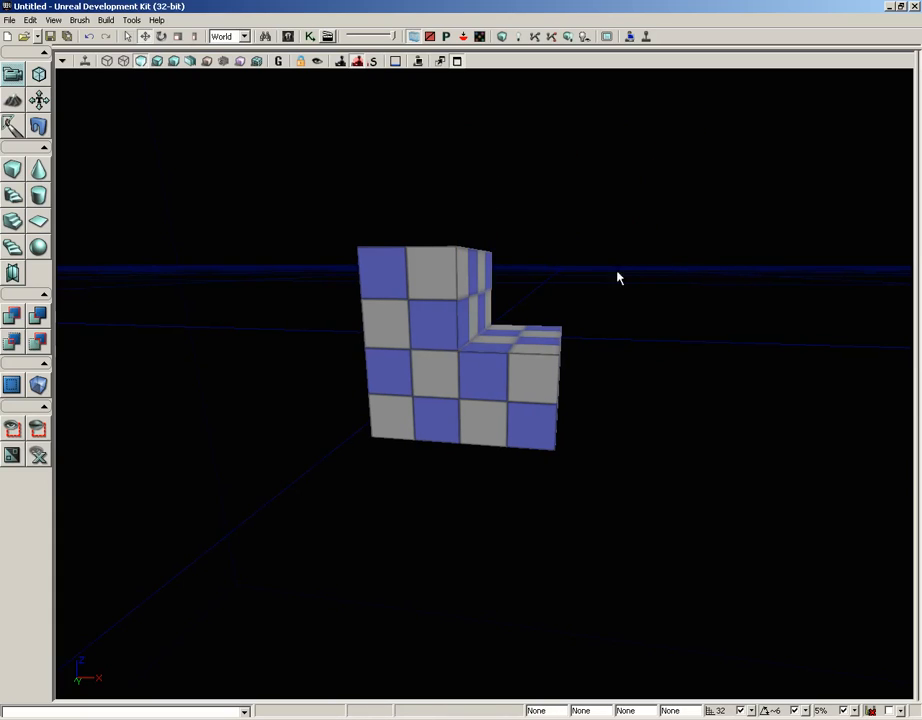
Step: In wireframe, move the yellow subtractive brush about a quarter of the cube's width along positive X
left_click(107, 61)
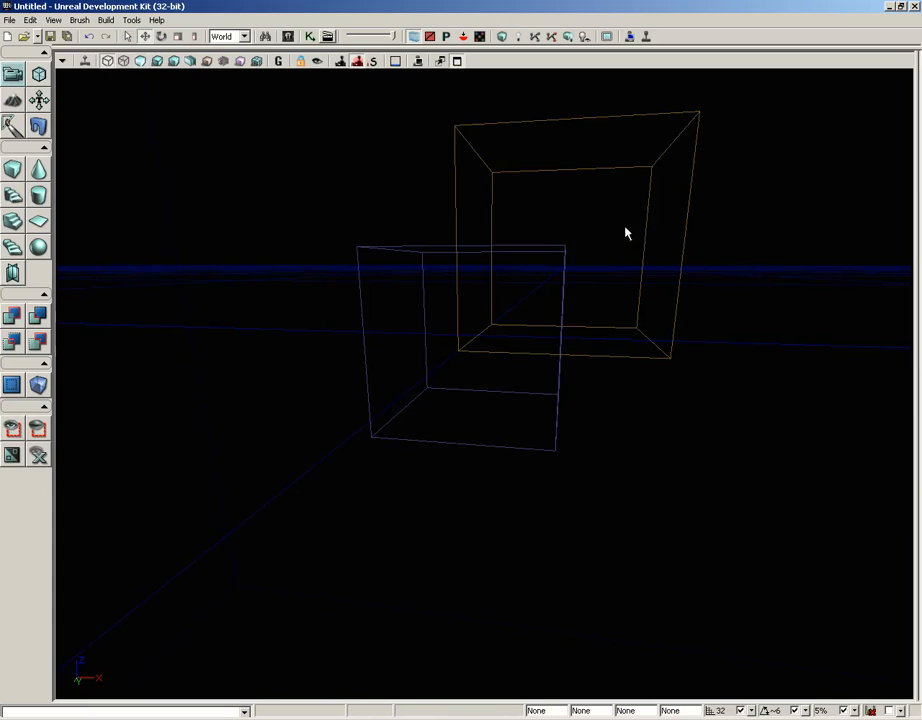
left_click(685, 233)
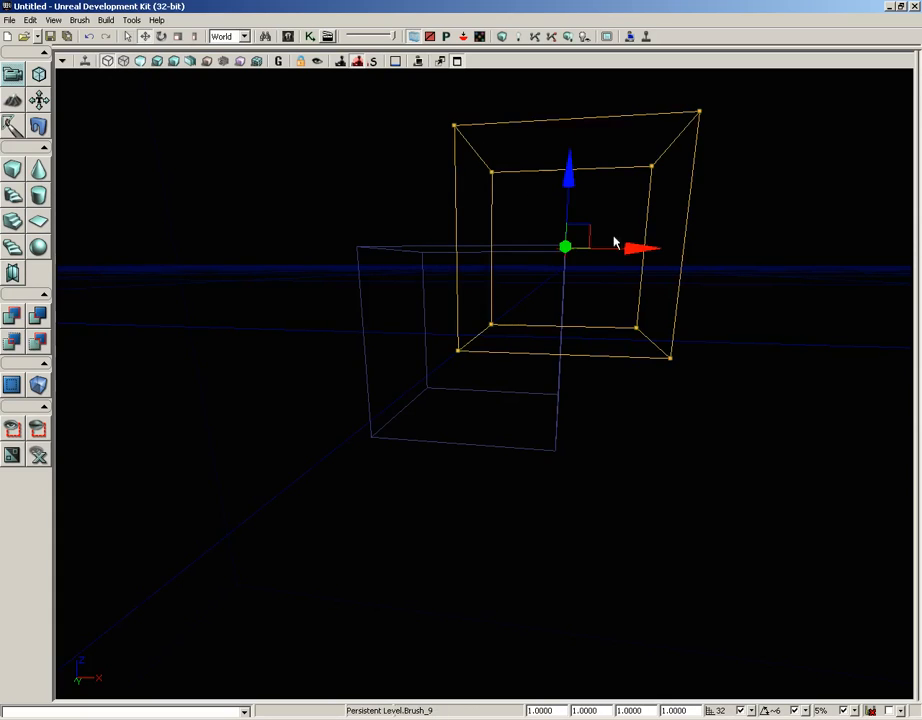
left_click_drag(638, 247, 677, 247)
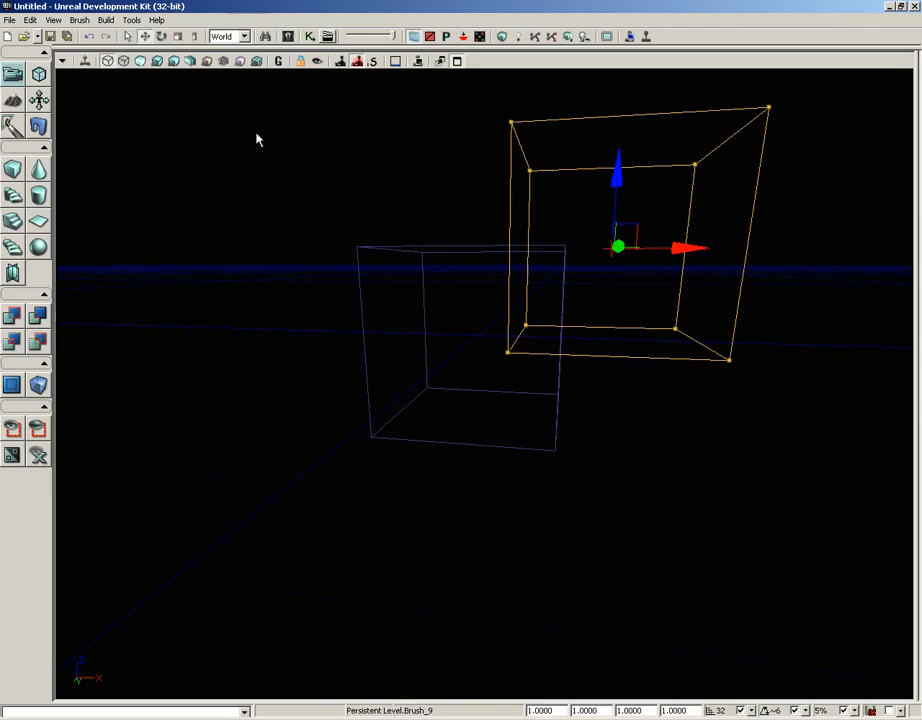
Step: Return to Unlit view, rebuild the level geometry for the moved brush, and close the Map Check report
left_click(140, 61)
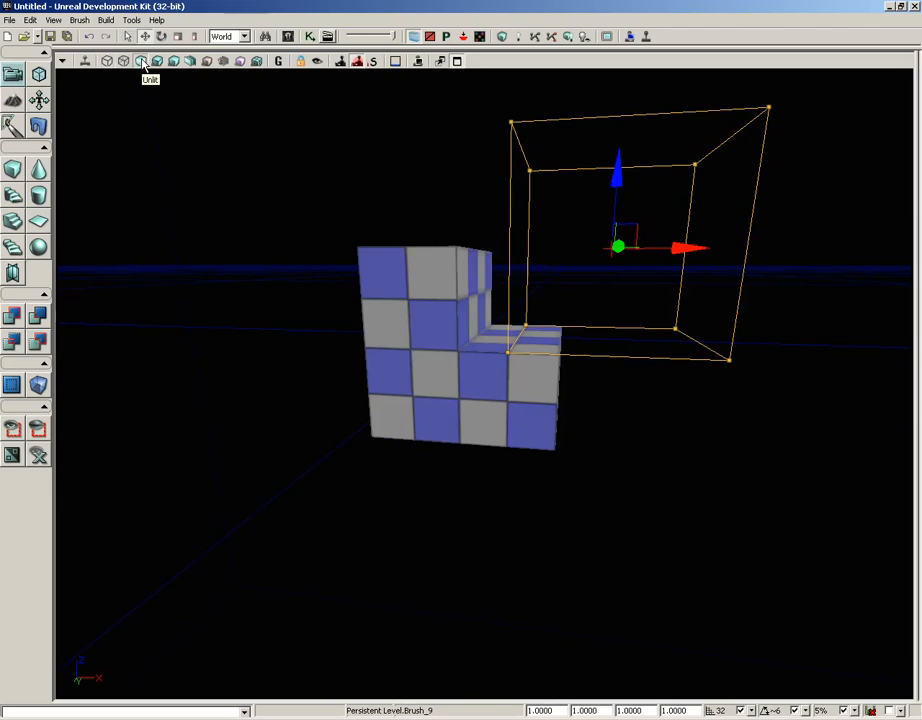
mouse_move(725, 436)
middle_mouse_down()
mouse_move(705, 434)
mouse_move(723, 436)
middle_mouse_up()
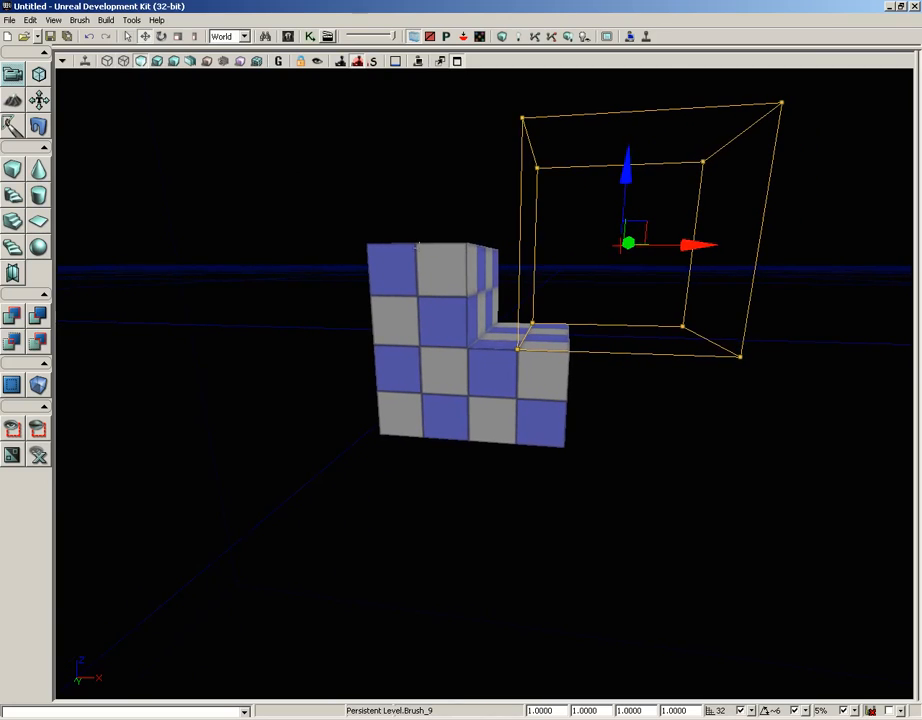
left_click(502, 37)
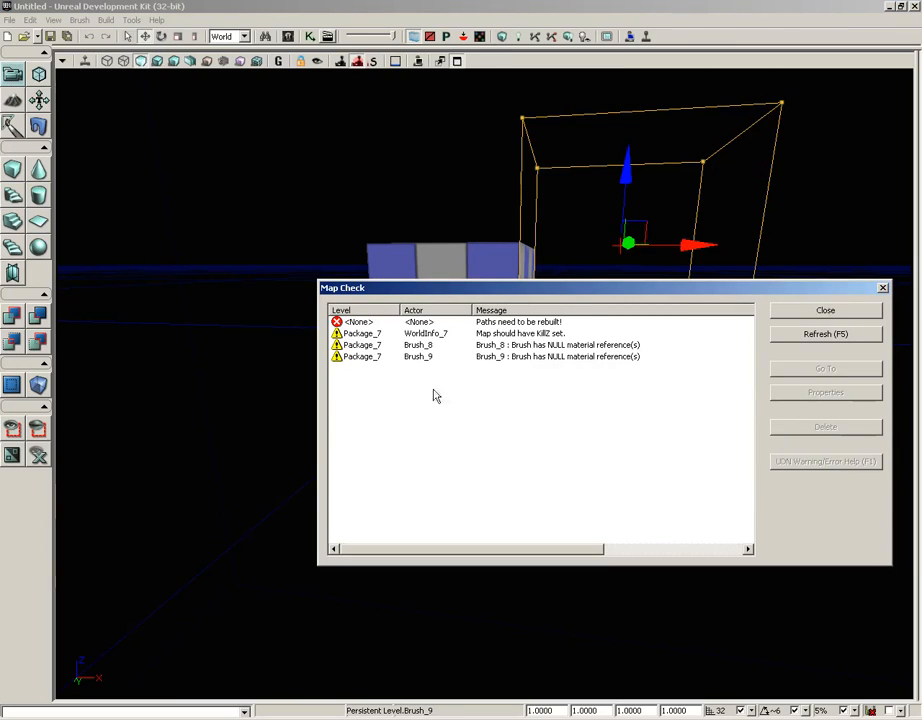
left_click(883, 288)
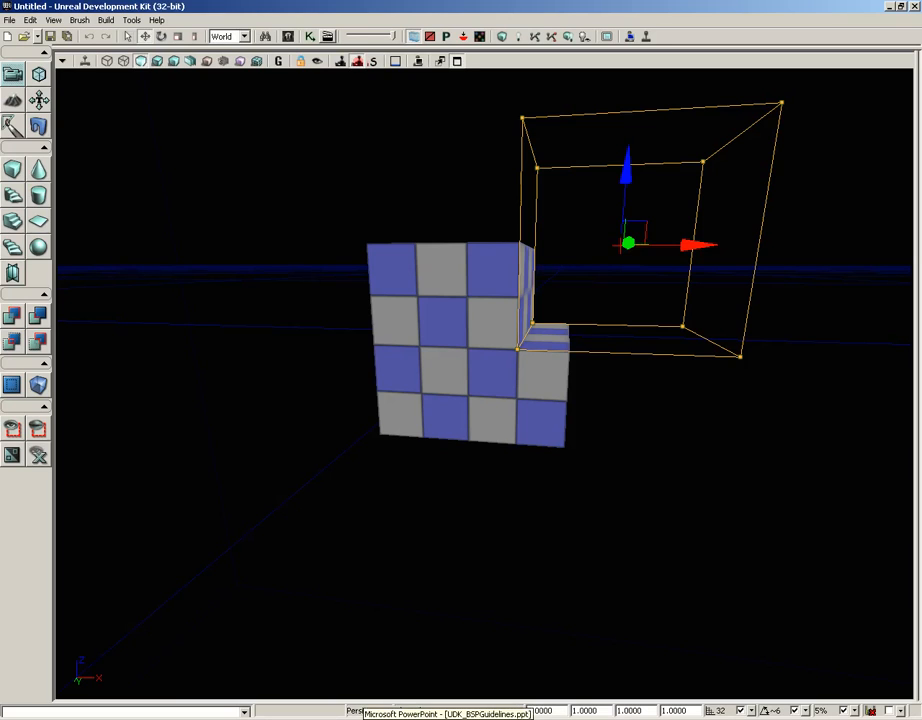
Step: Switch to the UDK_BSPGuidelines.ppt presentation in Microsoft PowerPoint
left_click(380, 719)
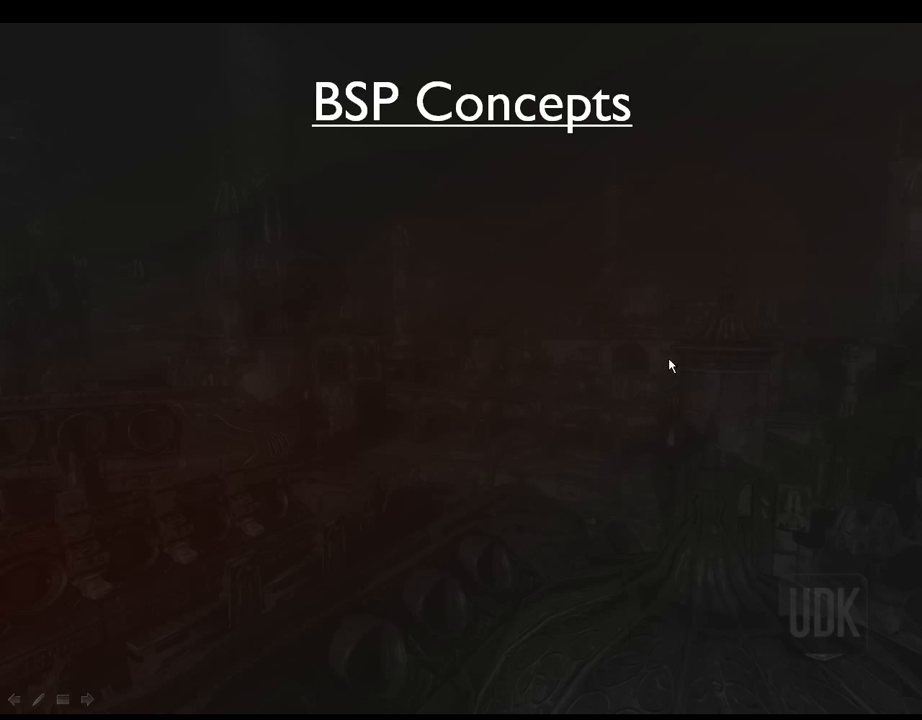